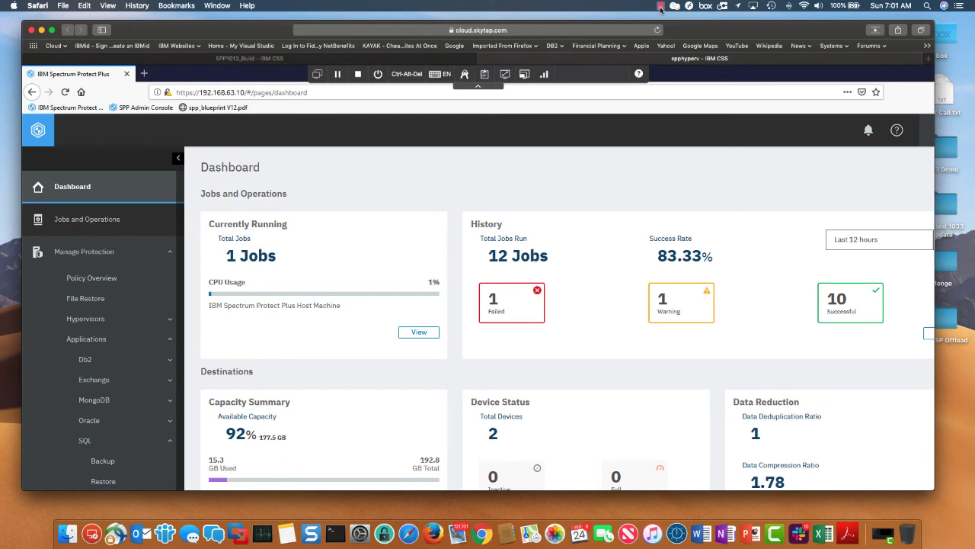
Step: Show the remote desktop full screen and review the disk storage and cloud servers configured as backup storage
left_click(51, 31)
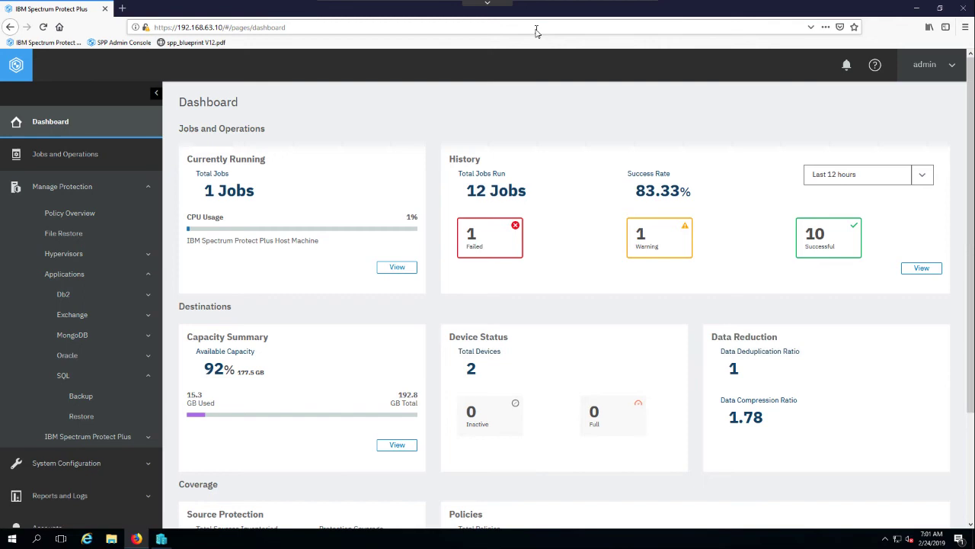
left_click(129, 197)
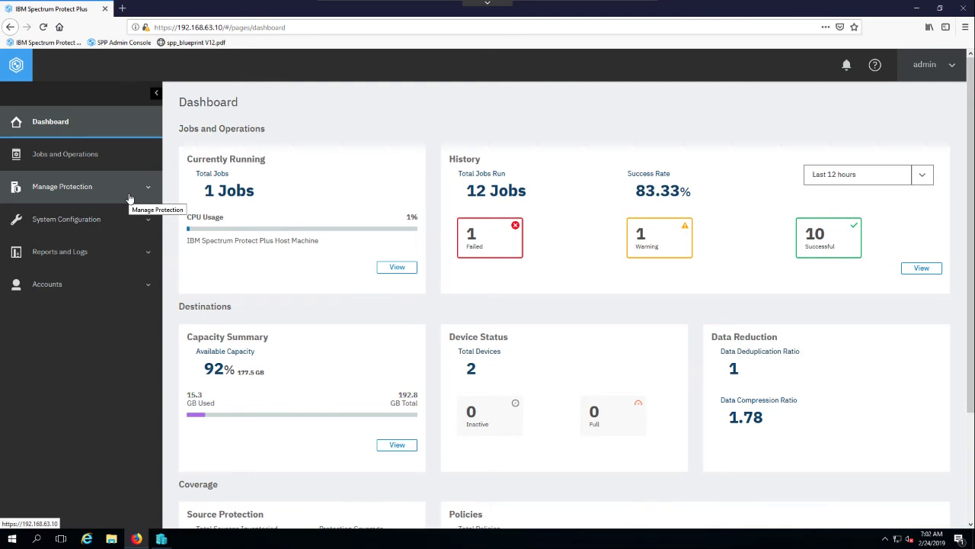
left_click(90, 219)
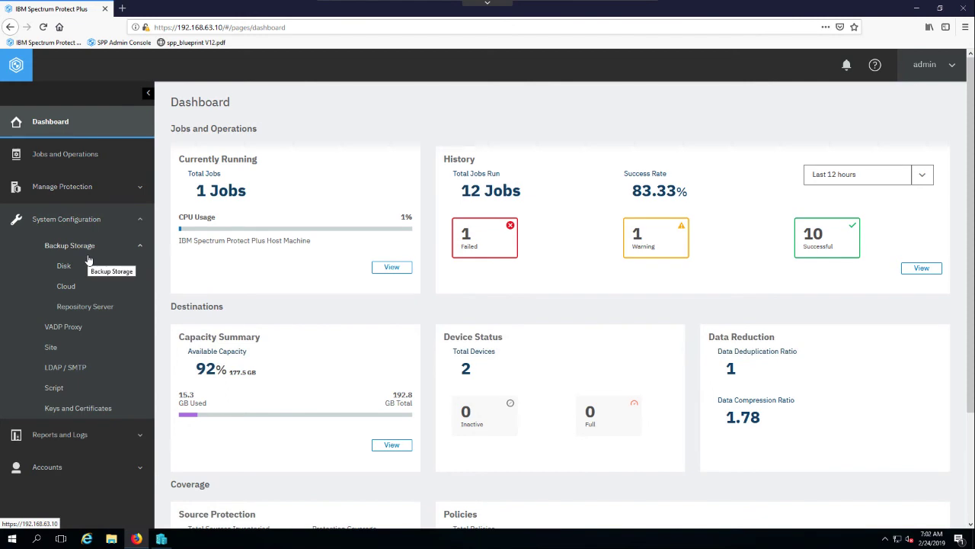
left_click(62, 263)
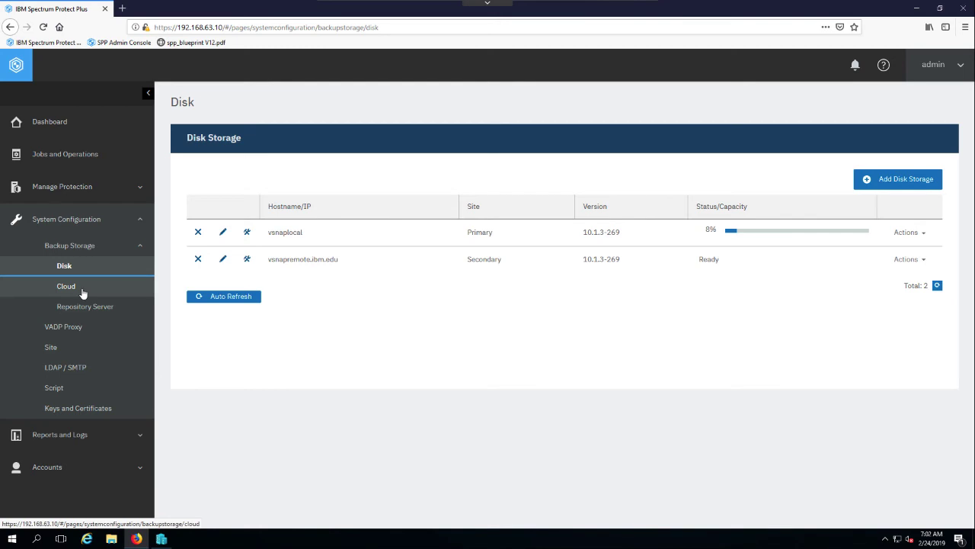
left_click(80, 294)
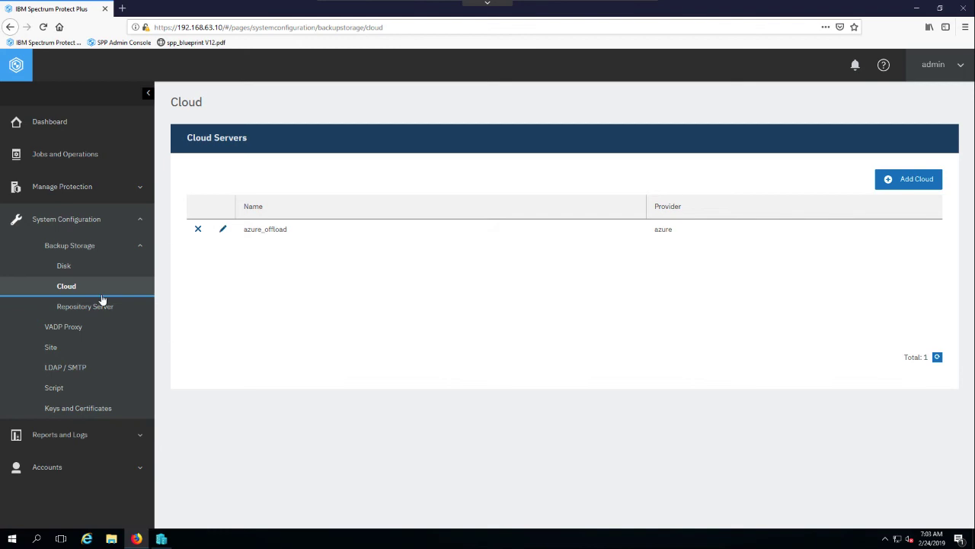
Step: Open the Policy Overview under Manage Protection and review the list of SLA policies
left_click(63, 187)
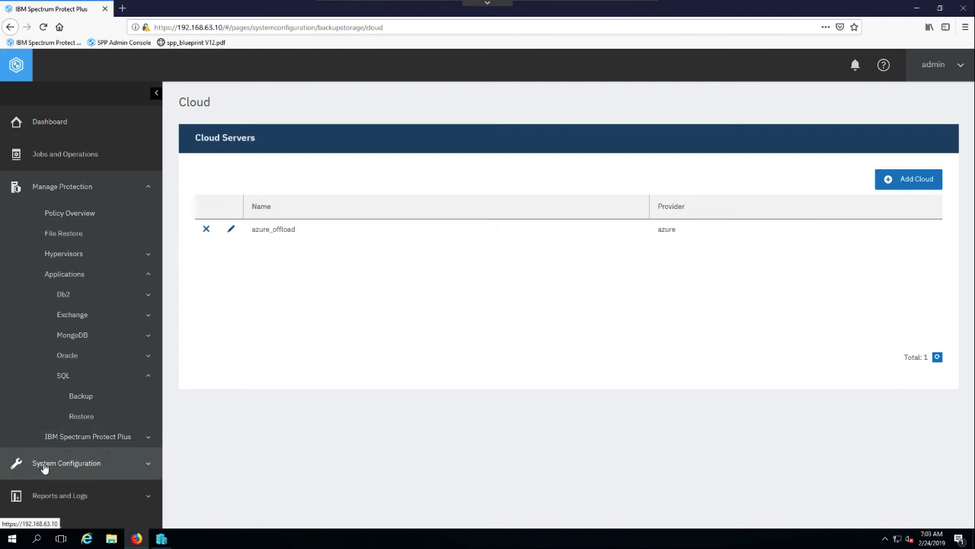
left_click(44, 469)
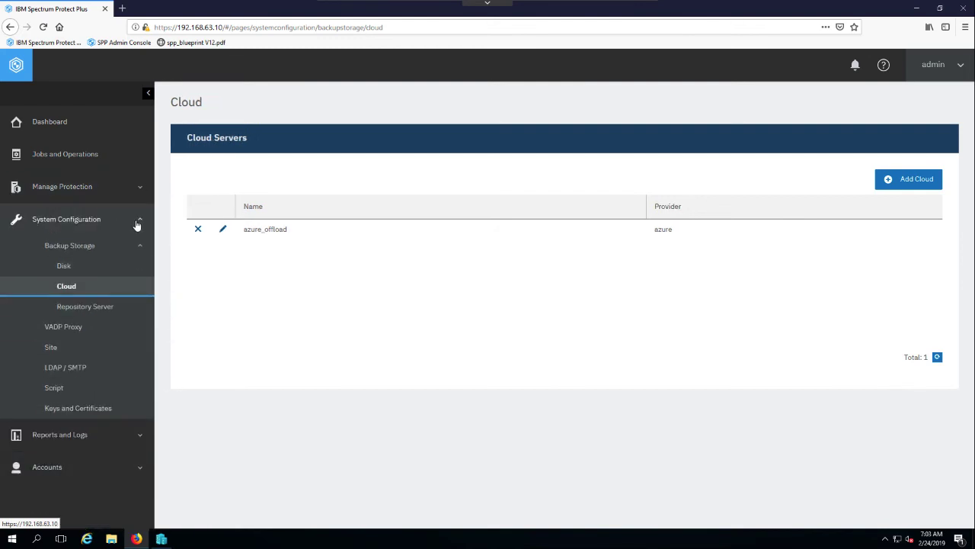
left_click(99, 219)
left_click(74, 197)
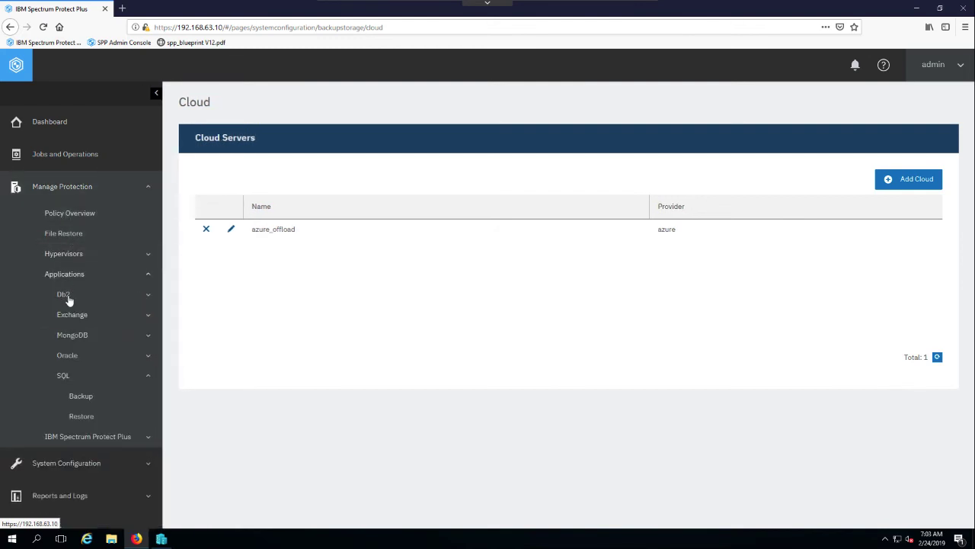
left_click(66, 275)
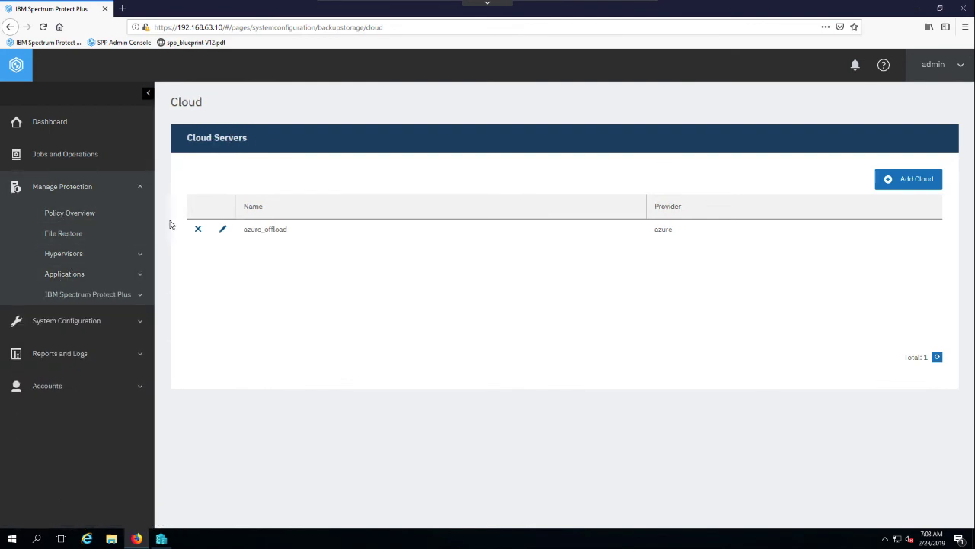
left_click(82, 214)
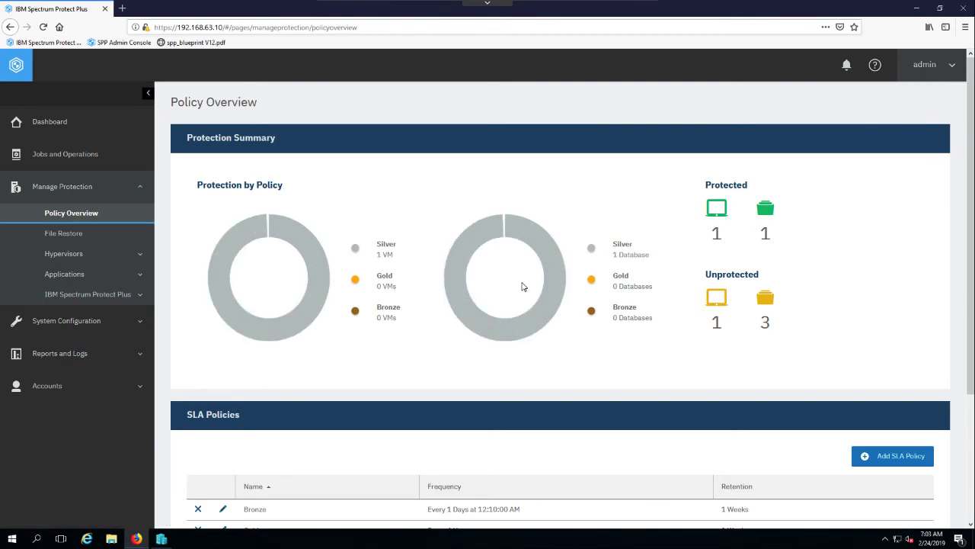
scroll(523, 285, "down", 3)
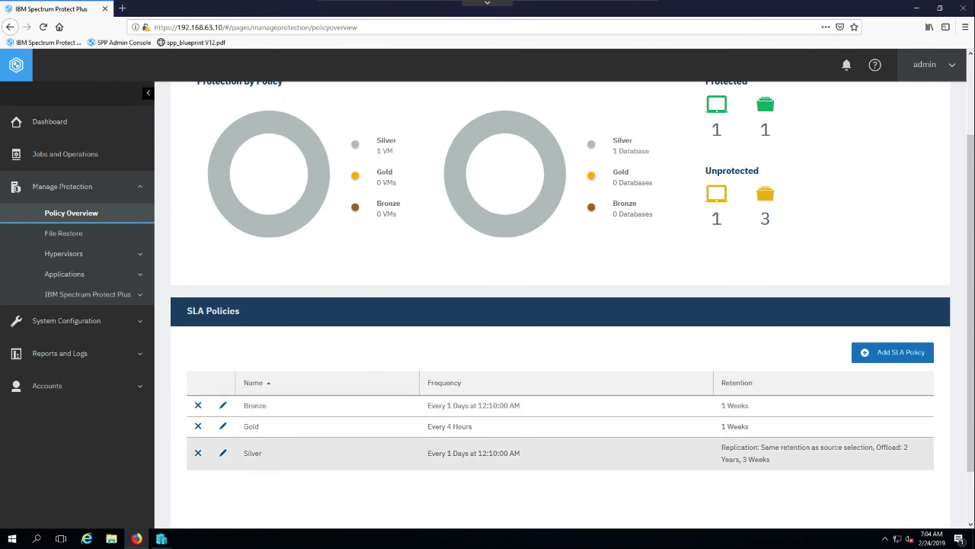
scroll(939, 382, "down", 2)
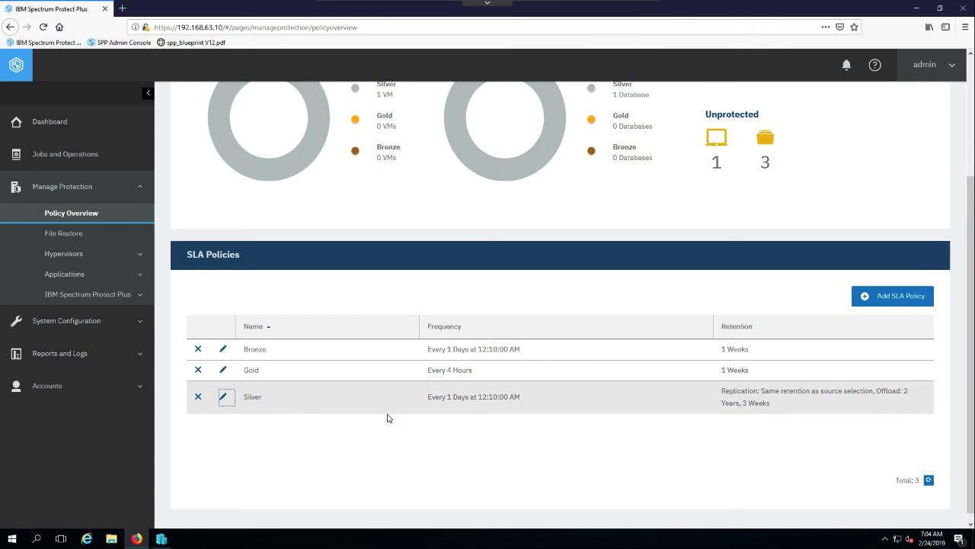
Step: Open the Silver SLA policy for editing and view the unit choices for the main policy's retention
left_click(222, 398)
scroll(529, 417, "up", 10)
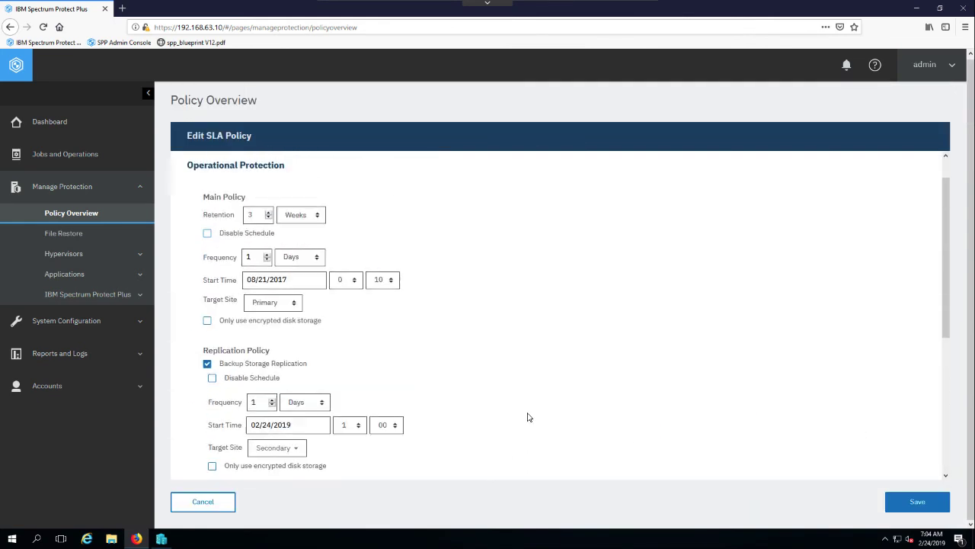
scroll(530, 417, "up", 1)
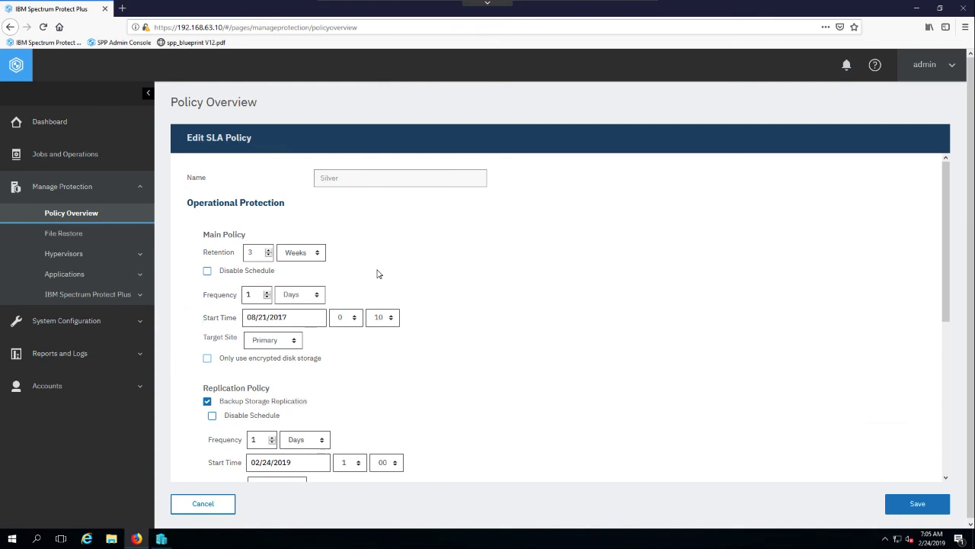
left_click(319, 256)
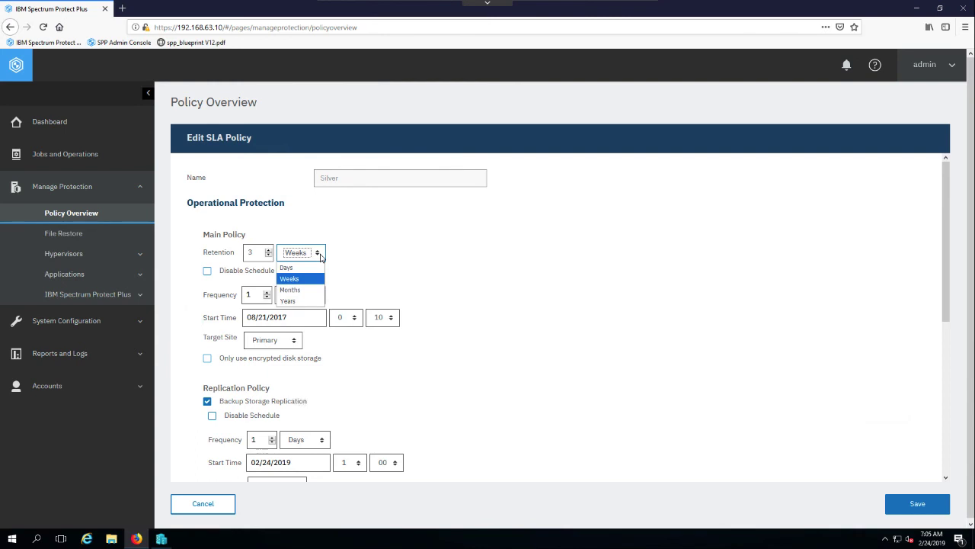
left_click(542, 297)
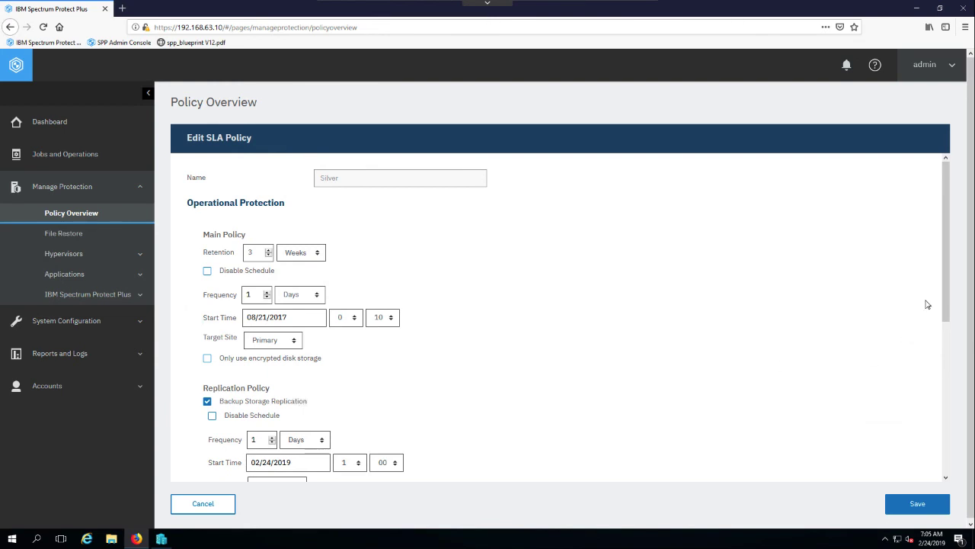
Step: Examine the Silver policy's replication and cloud offload settings, and compare the offload retention with the main policy's retention
left_click_drag(945, 292, 945, 371)
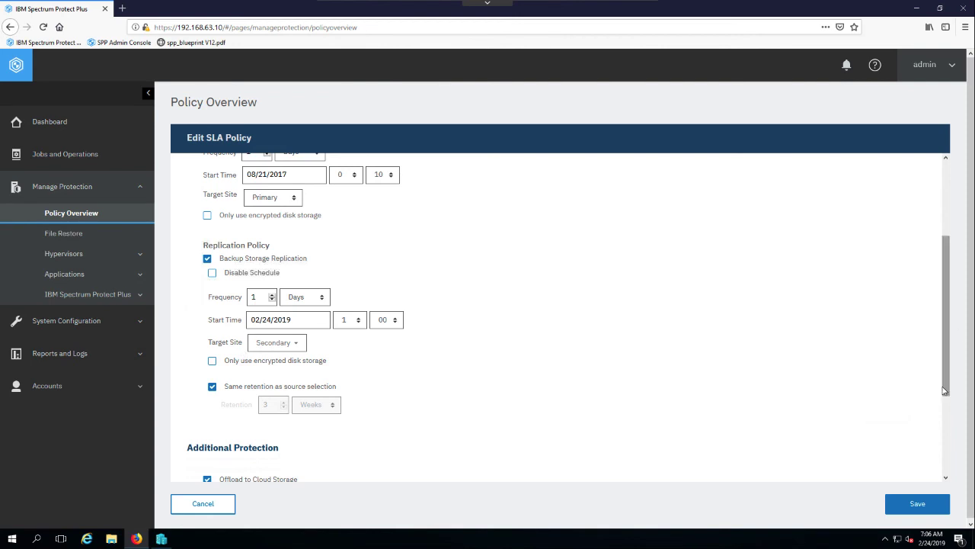
scroll(944, 381, "down", 3)
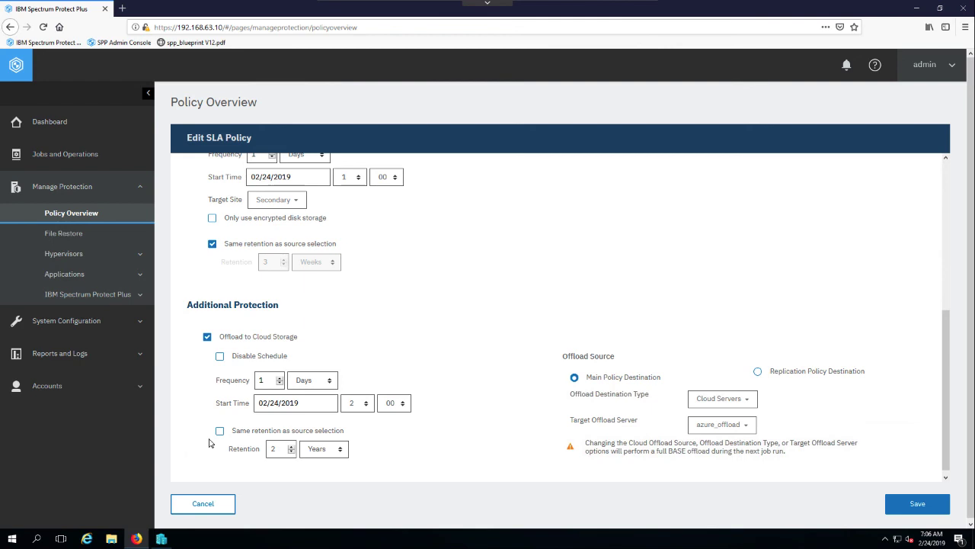
left_click(284, 447)
left_click(322, 432)
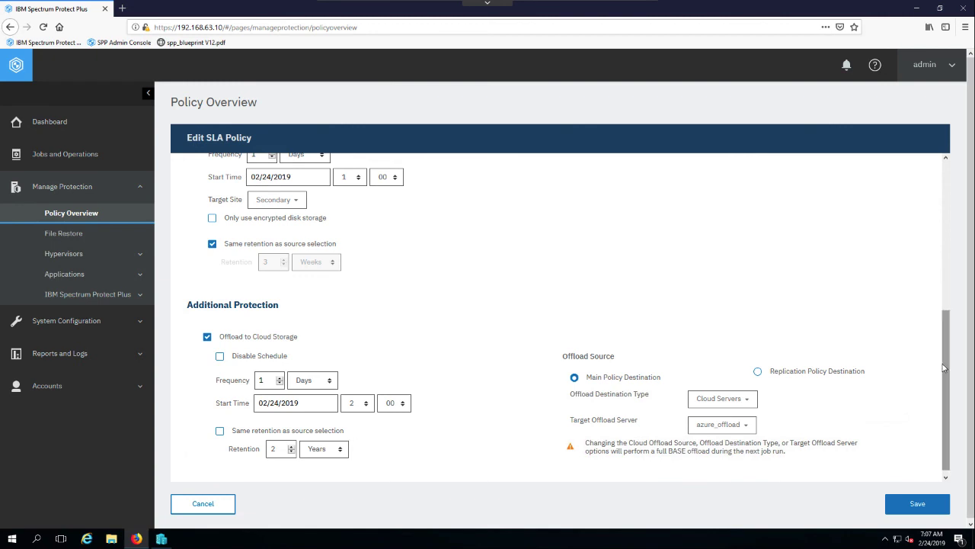
left_click_drag(944, 343, 940, 179)
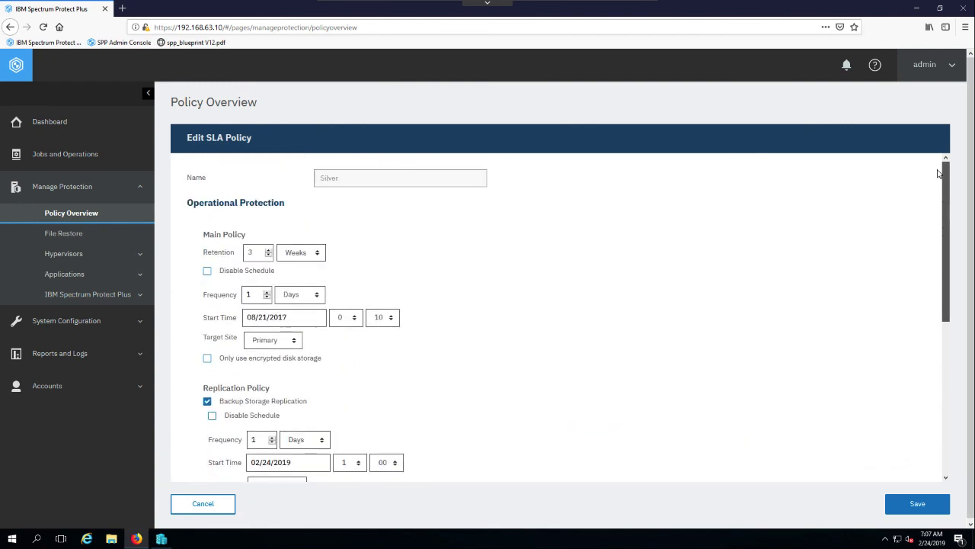
left_click(265, 257)
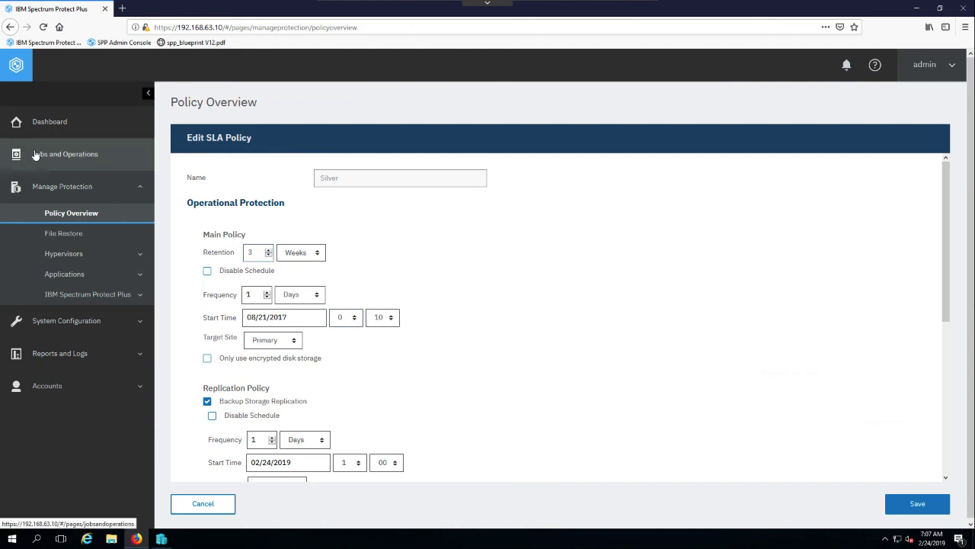
Step: Open the Hyper-V backup page, list the VMs on spphyperv.ibm.edu and select vm1win to check its SLA policy
left_click(46, 123)
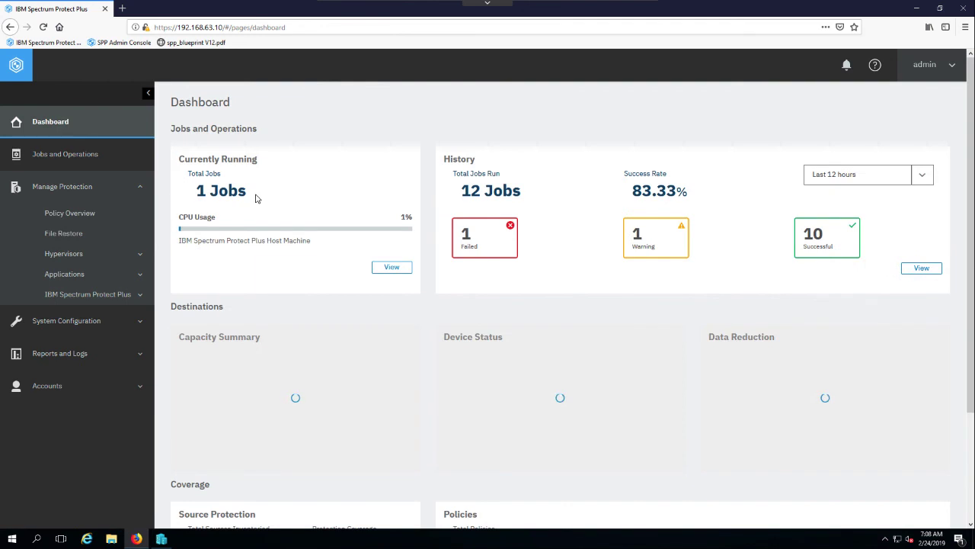
left_click(103, 258)
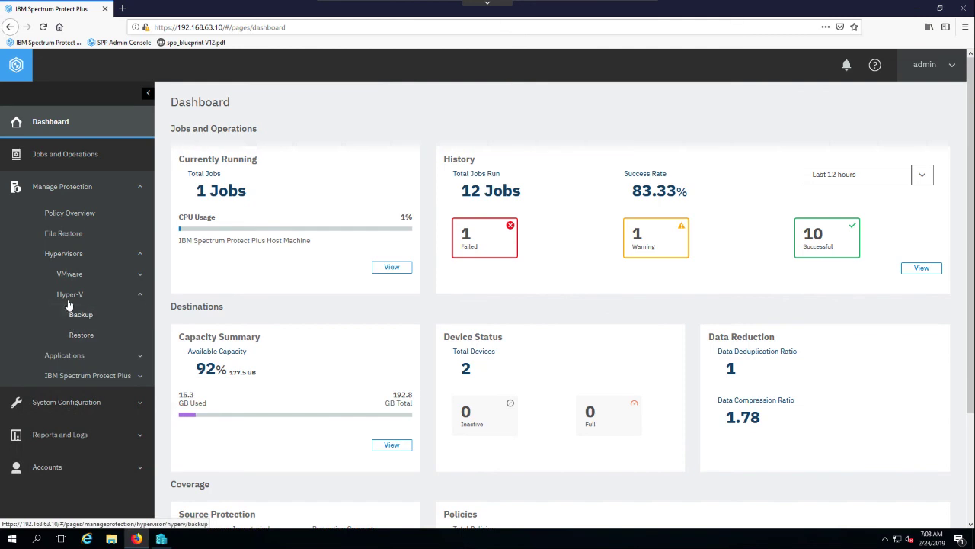
left_click(76, 321)
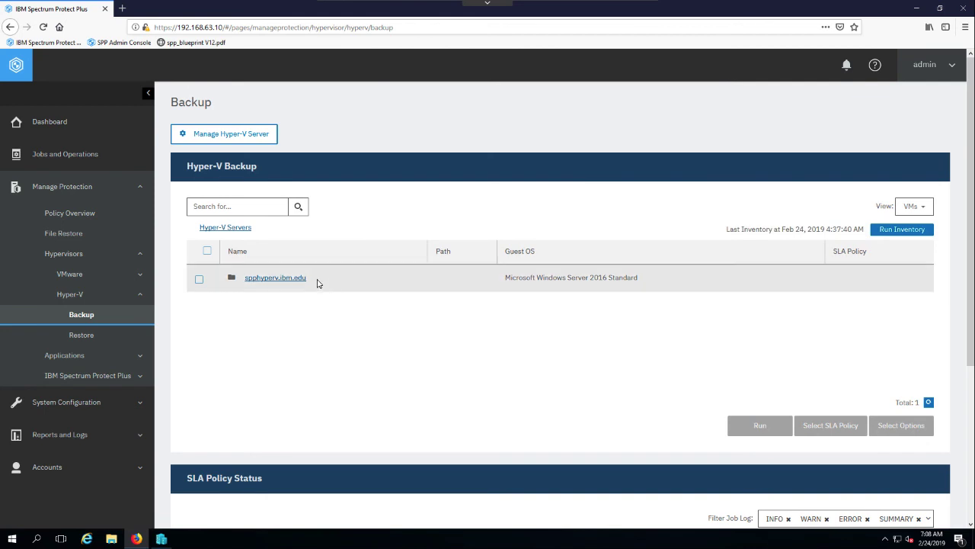
left_click(292, 280)
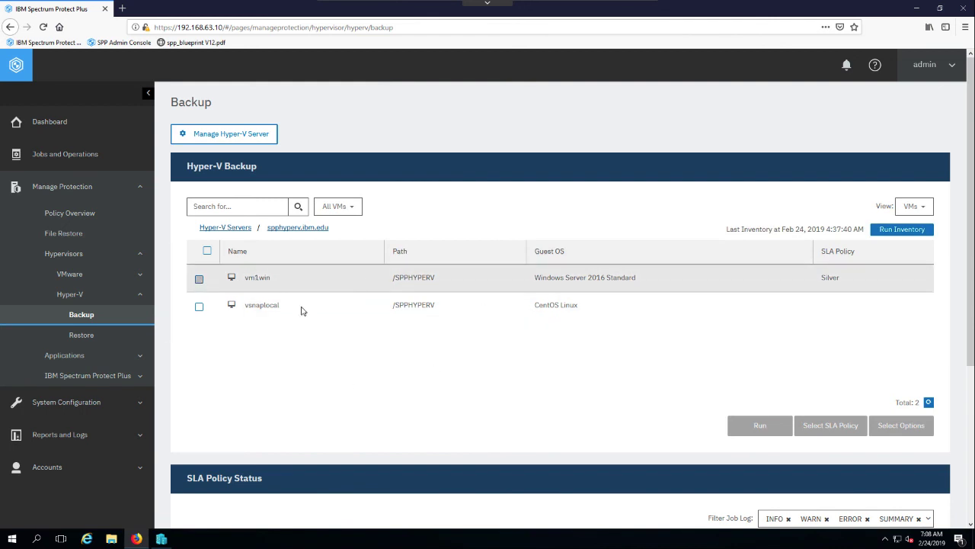
left_click(199, 281)
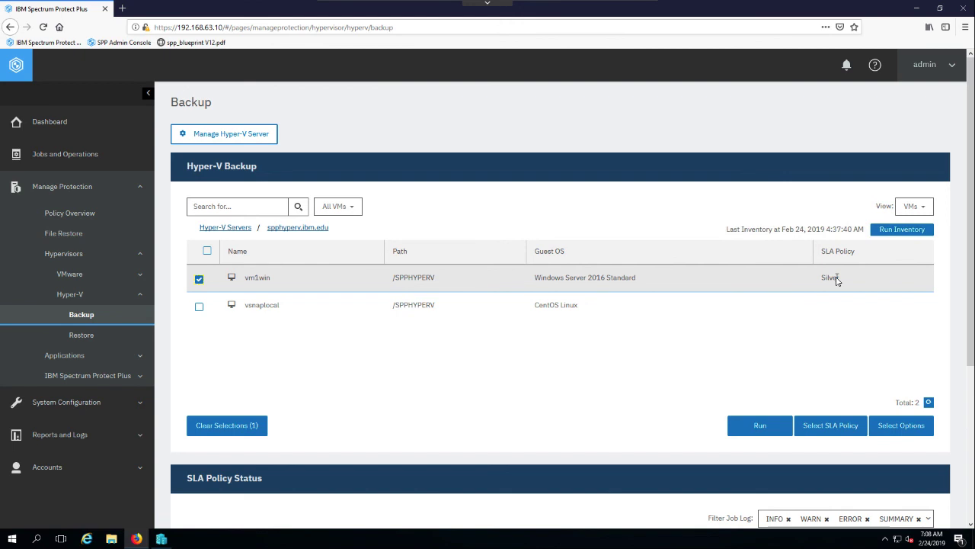
Step: Open the SQL backup page and list the databases of the SPPSQL17 instance with their SLA policies
left_click(94, 259)
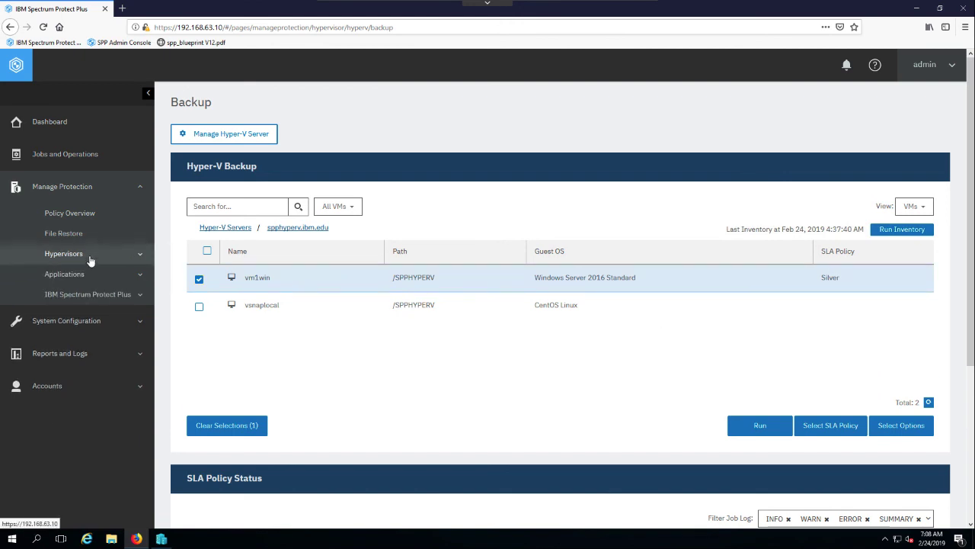
left_click(89, 261)
left_click(90, 259)
left_click(70, 275)
left_click(82, 397)
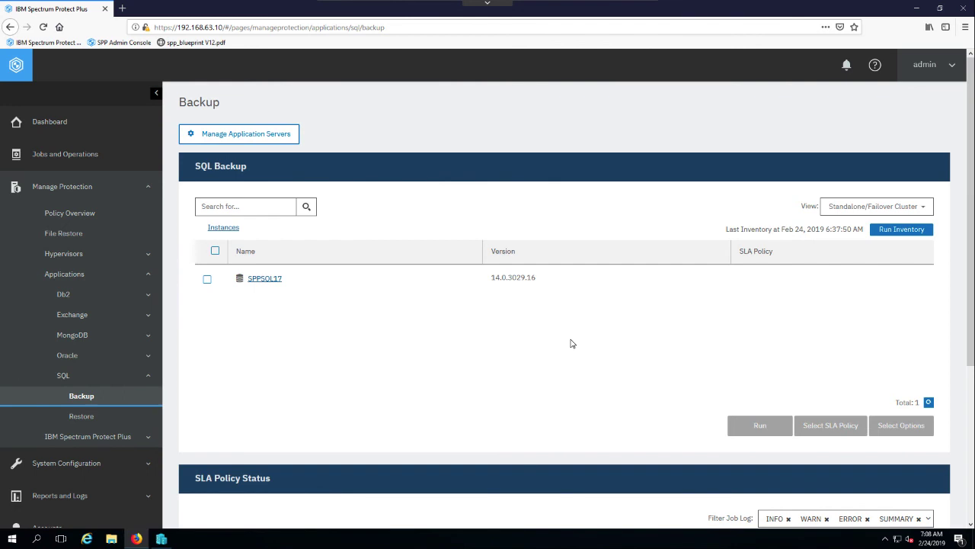
left_click(262, 280)
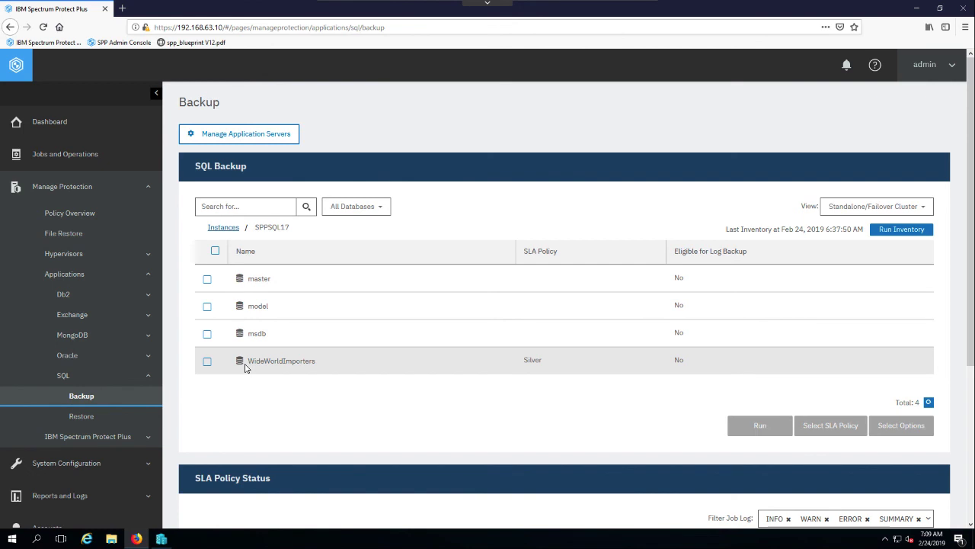
Step: Return to the dashboard and review the capacity, device status, data reduction, source protection and policy summaries
left_click(64, 130)
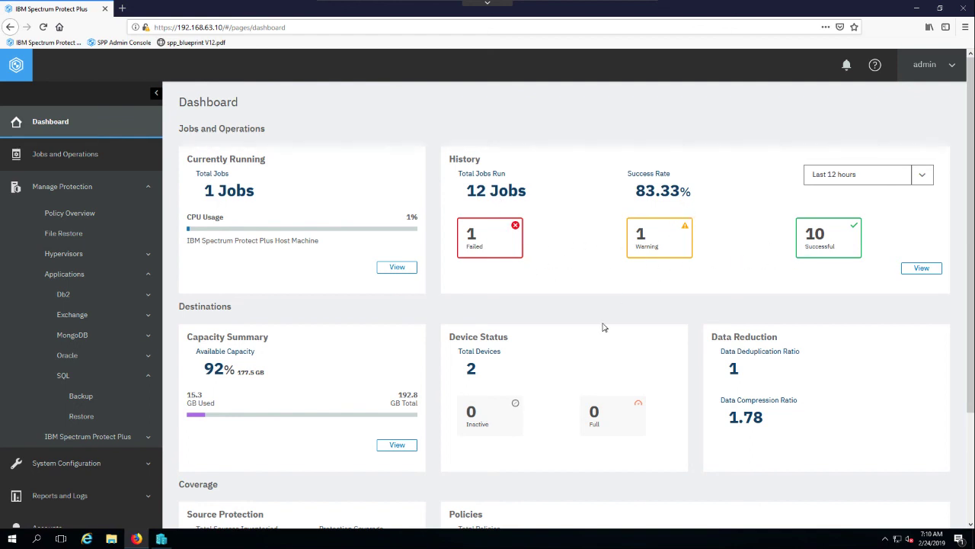
scroll(602, 327, "down", 1)
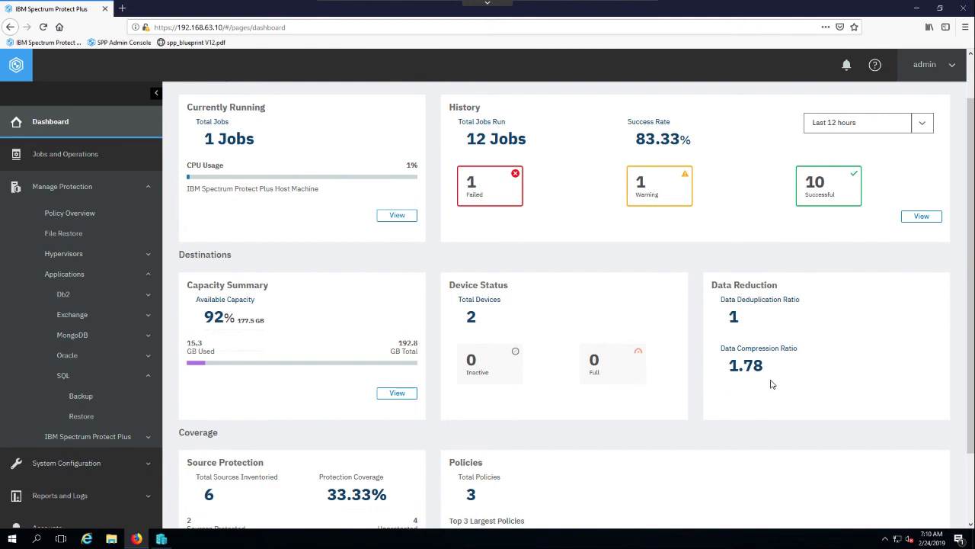
scroll(773, 383, "down", 2)
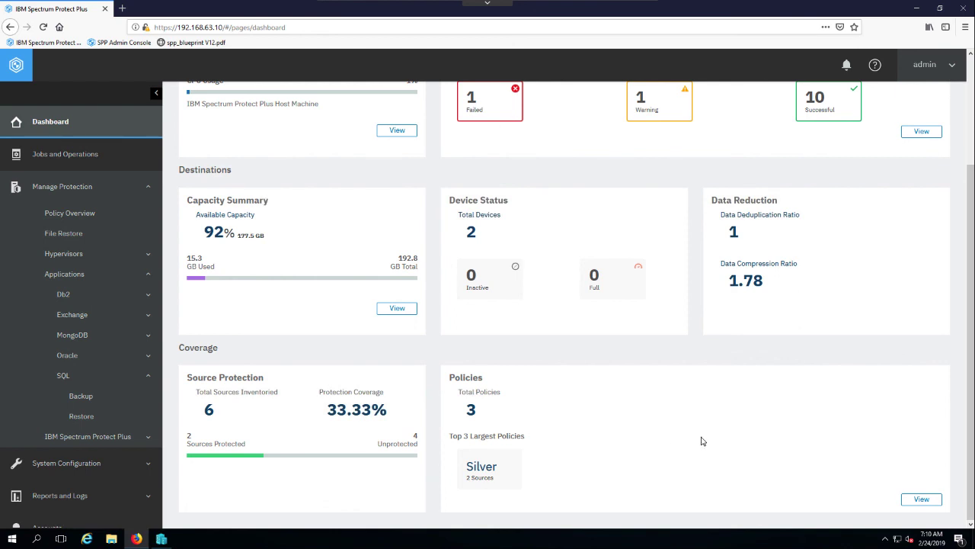
Step: Open the policy and job list in Jobs and Operations and expand the run history of the sql_Silver backup job
left_click(102, 155)
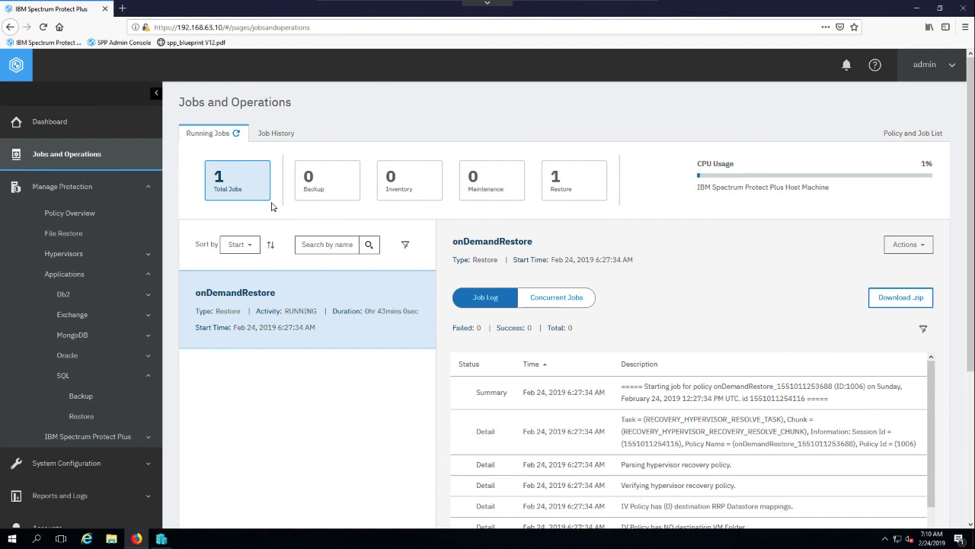
left_click(893, 135)
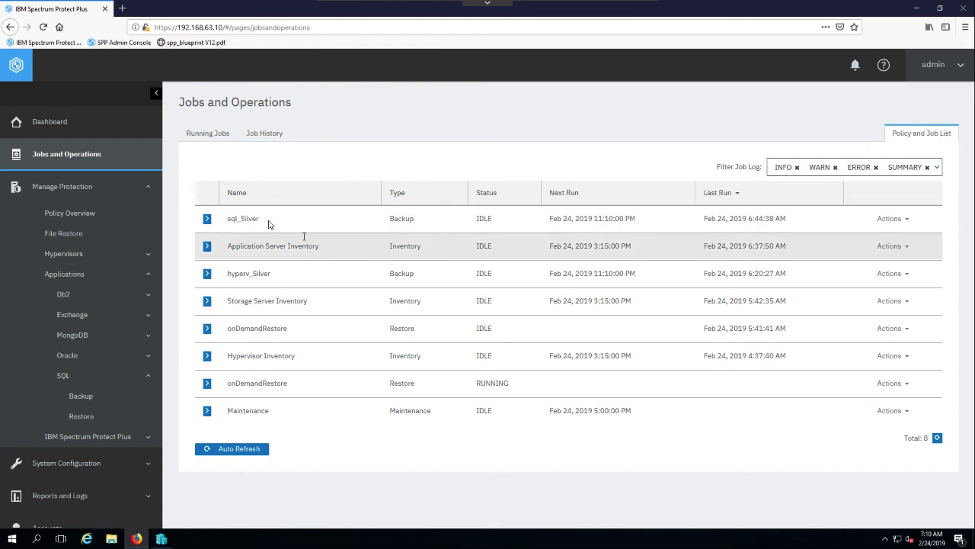
left_click(206, 218)
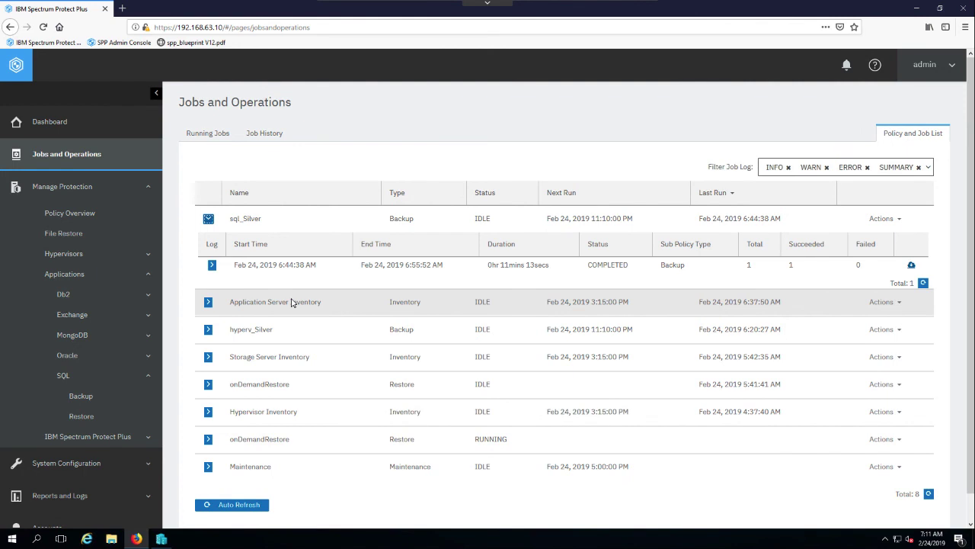
Step: Expand the run history of the Application Server Inventory job, collapse that of sql_Silver, and check the currently running jobs
left_click(208, 301)
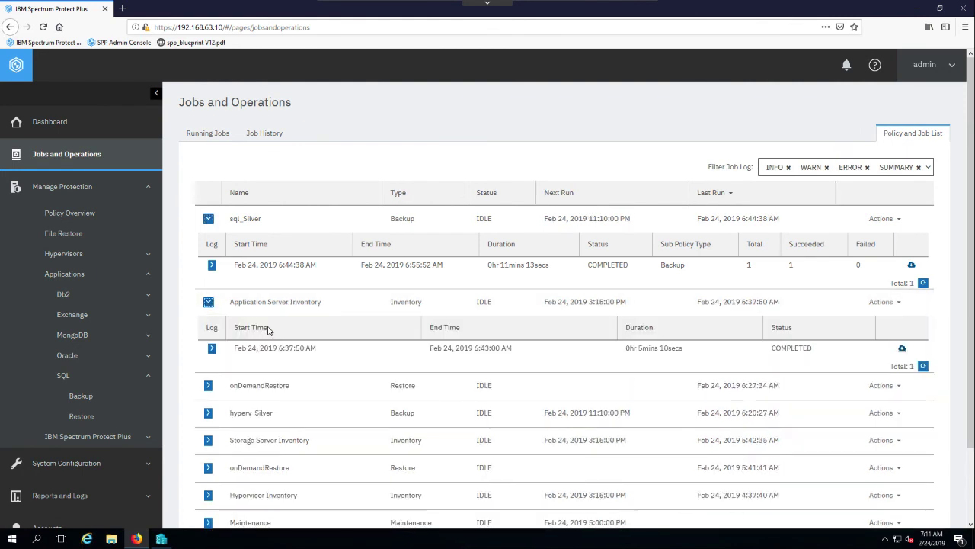
left_click(206, 220)
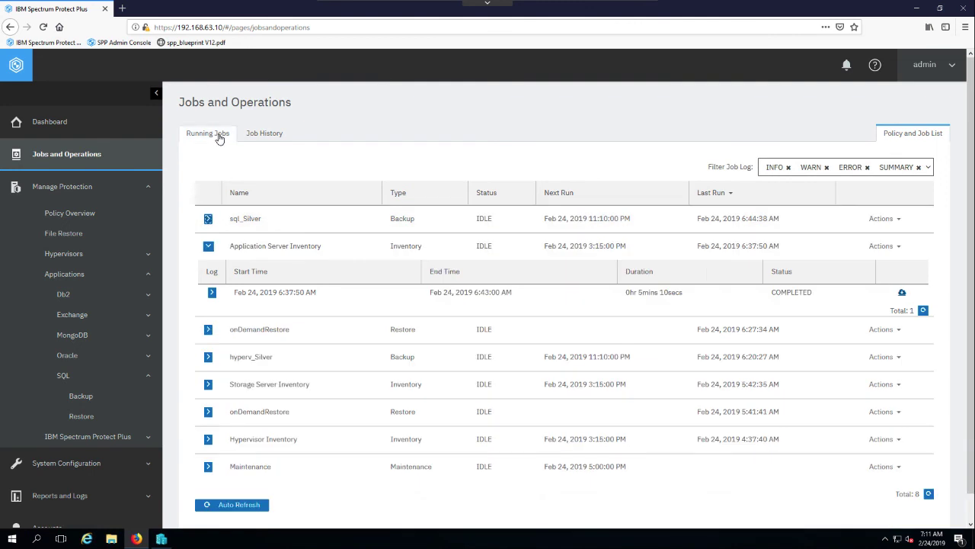
left_click(217, 134)
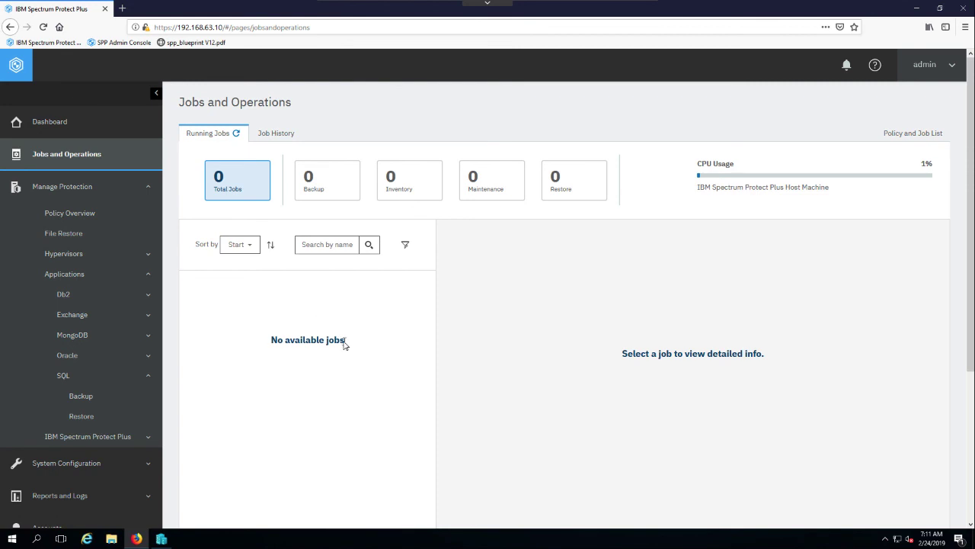
Step: Review the failed and successful jobs of the last 12 hours in the job history, and return to the dashboard
left_click(281, 136)
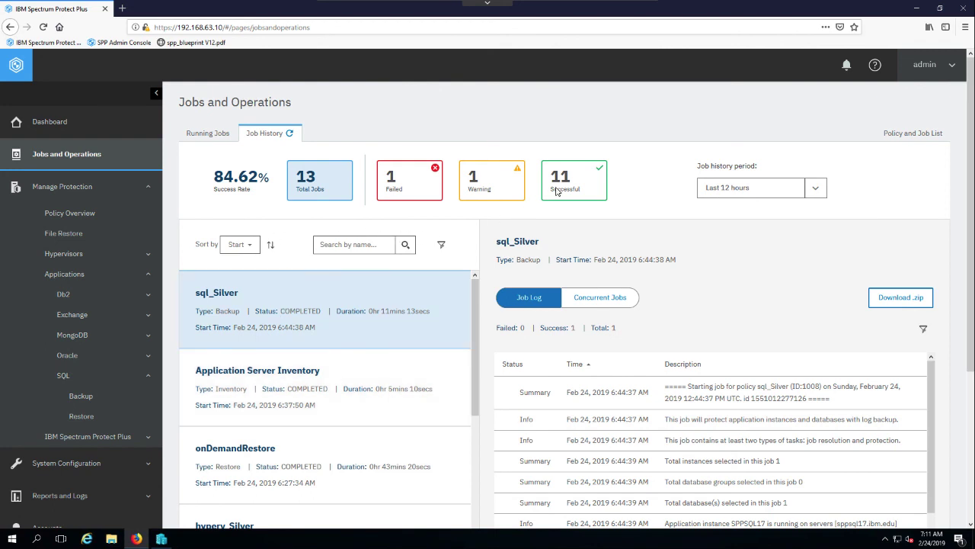
left_click(418, 192)
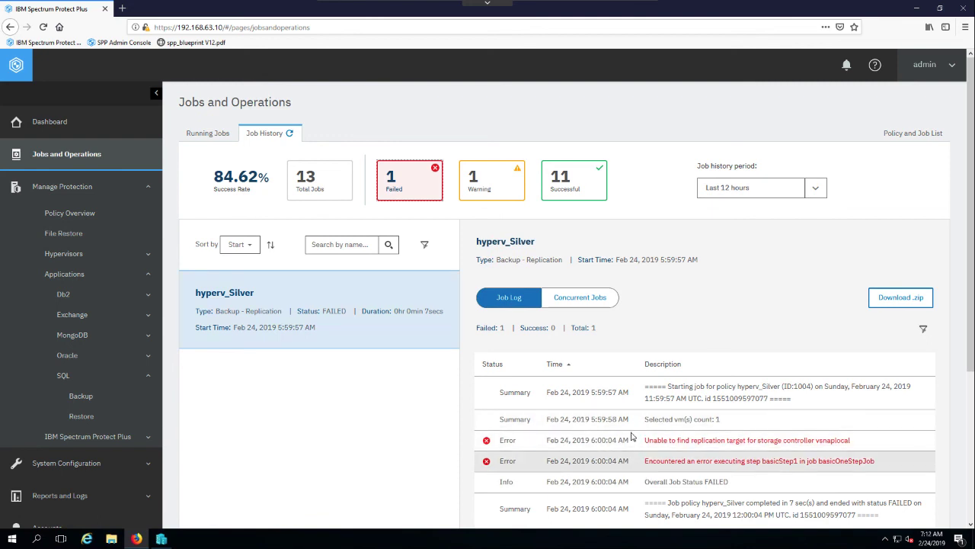
left_click(584, 192)
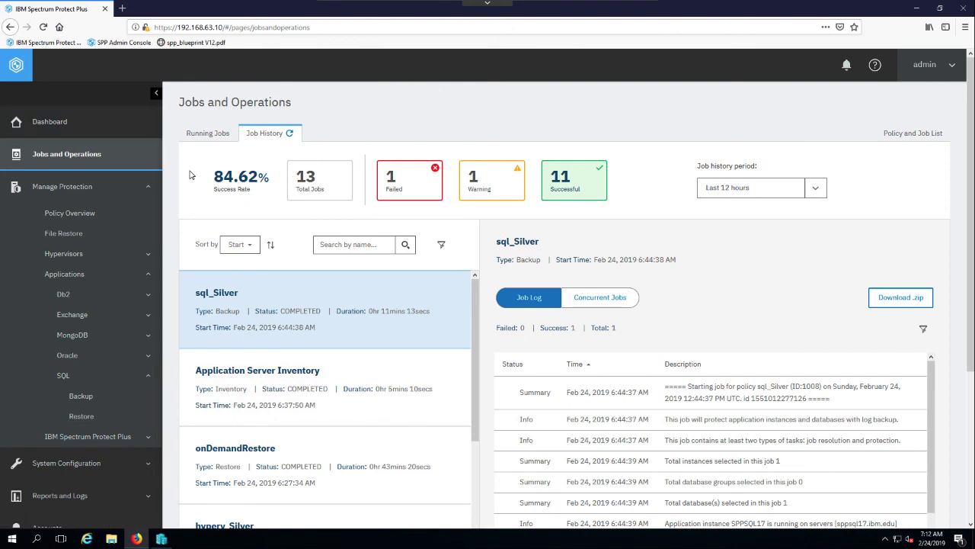
left_click(84, 122)
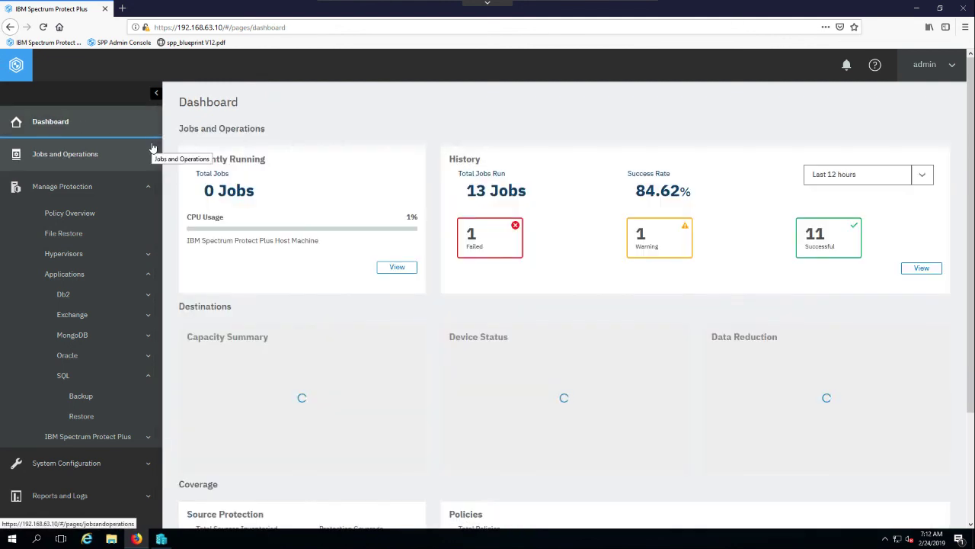